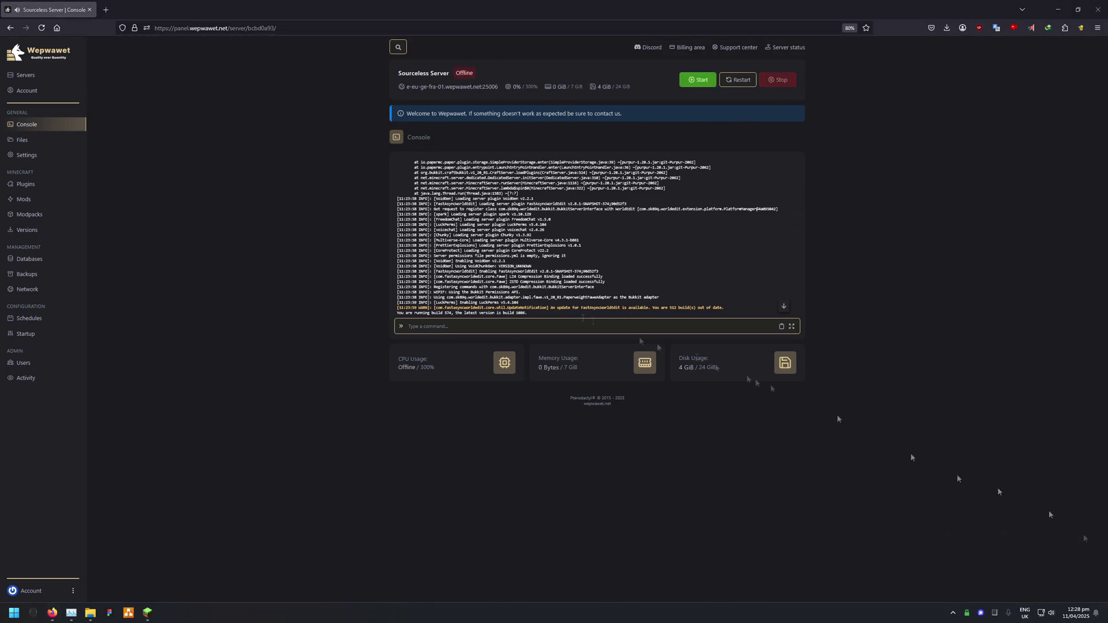
Open the Sourceless Server's Backups page, which lists no backups yet.
left_click(30, 279)
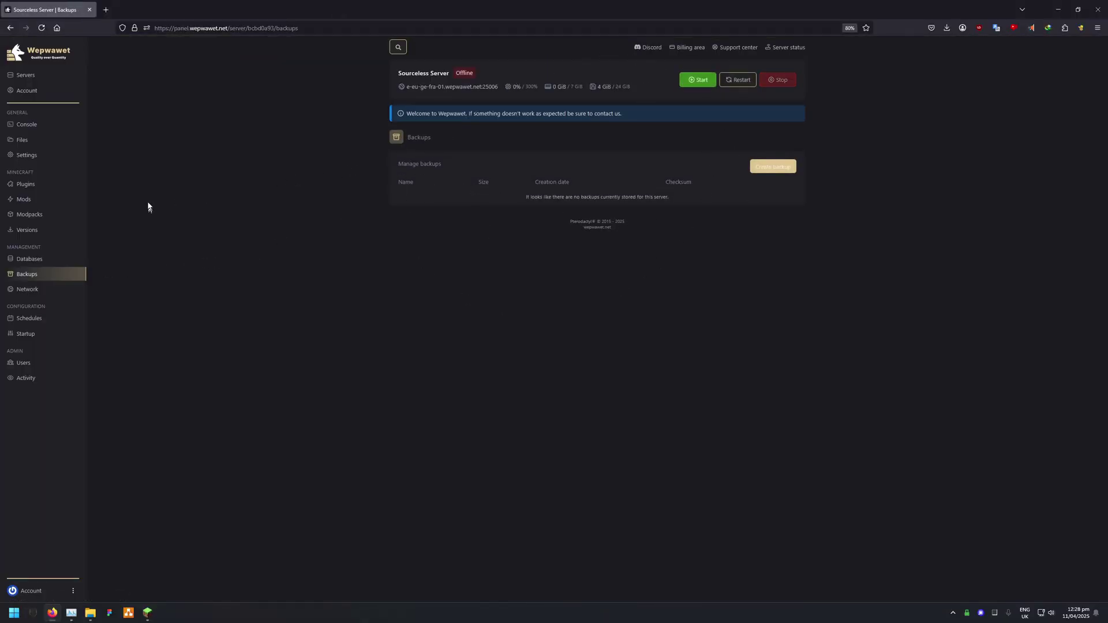
Start a schedule named 'Backups (Every day)' at minute 0, hour 0, with the cron cheatsheet shown.
left_click(26, 323)
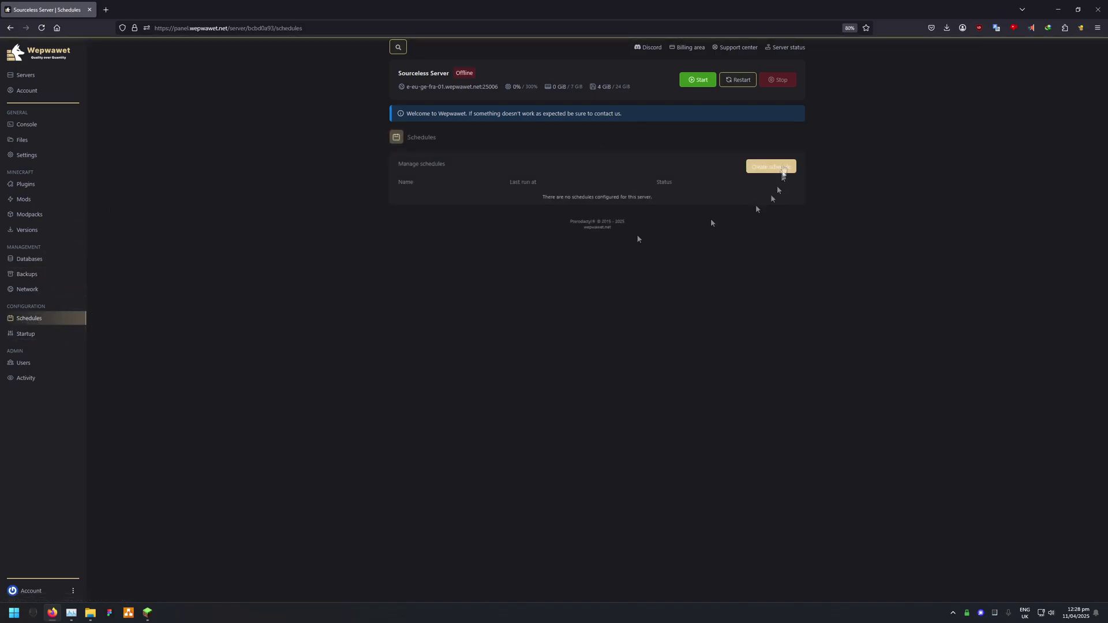
left_click(765, 170)
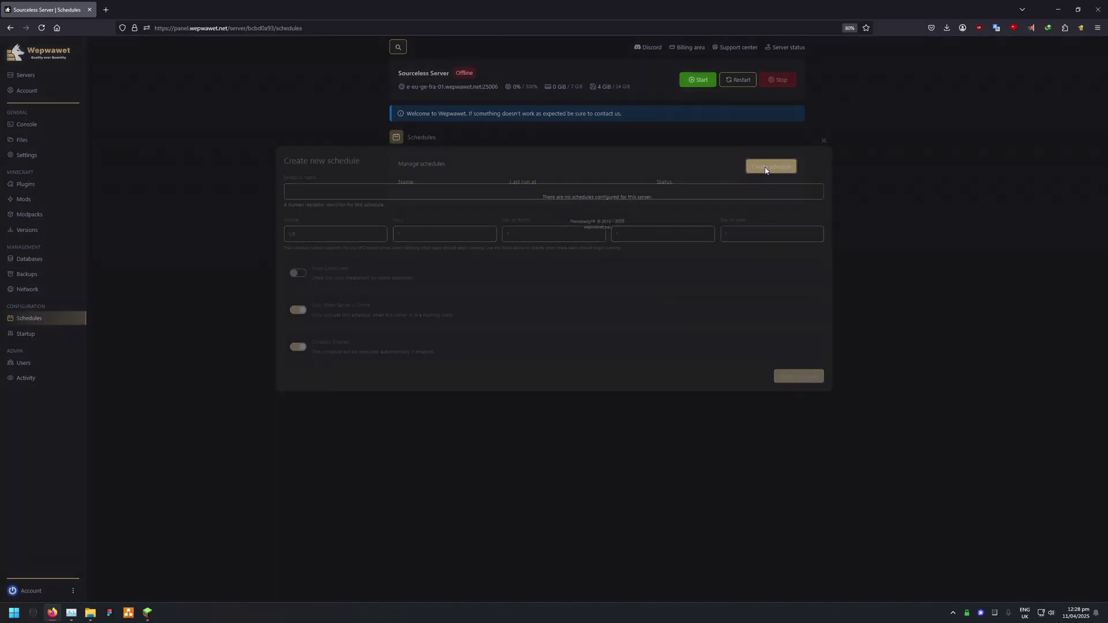
left_click(421, 190)
type("Backups")
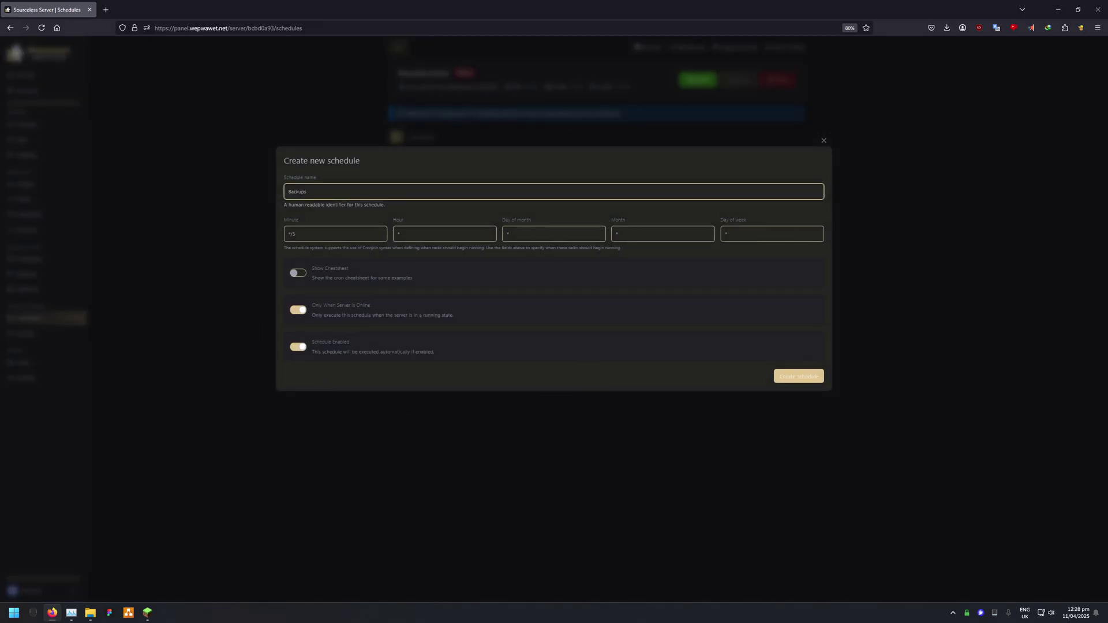
left_click(298, 273)
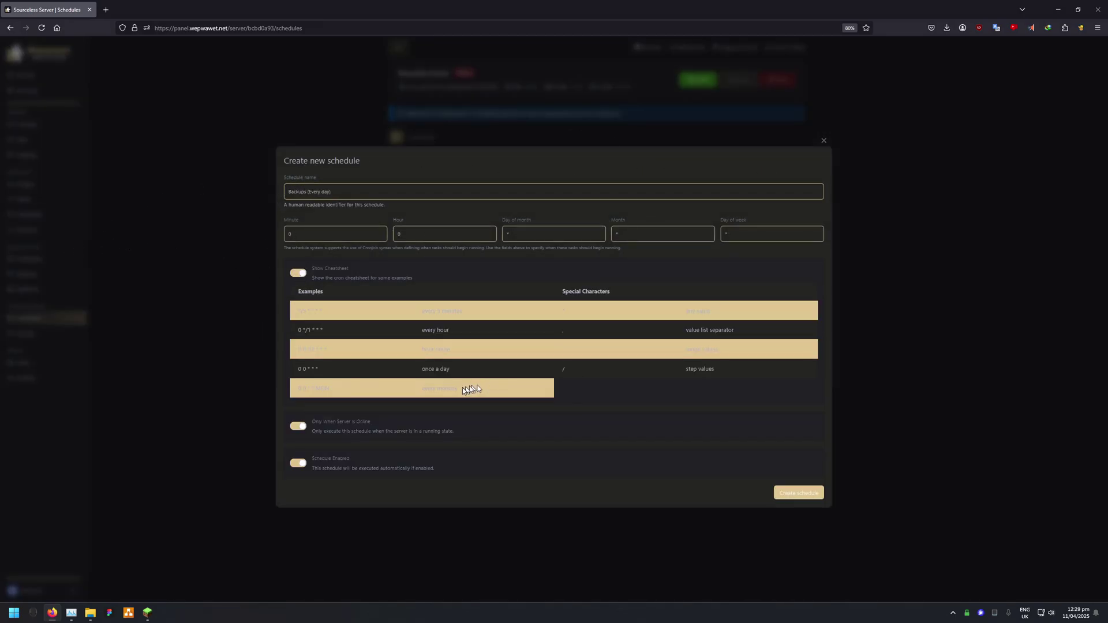
left_click_drag(326, 389, 293, 392)
left_click(361, 391)
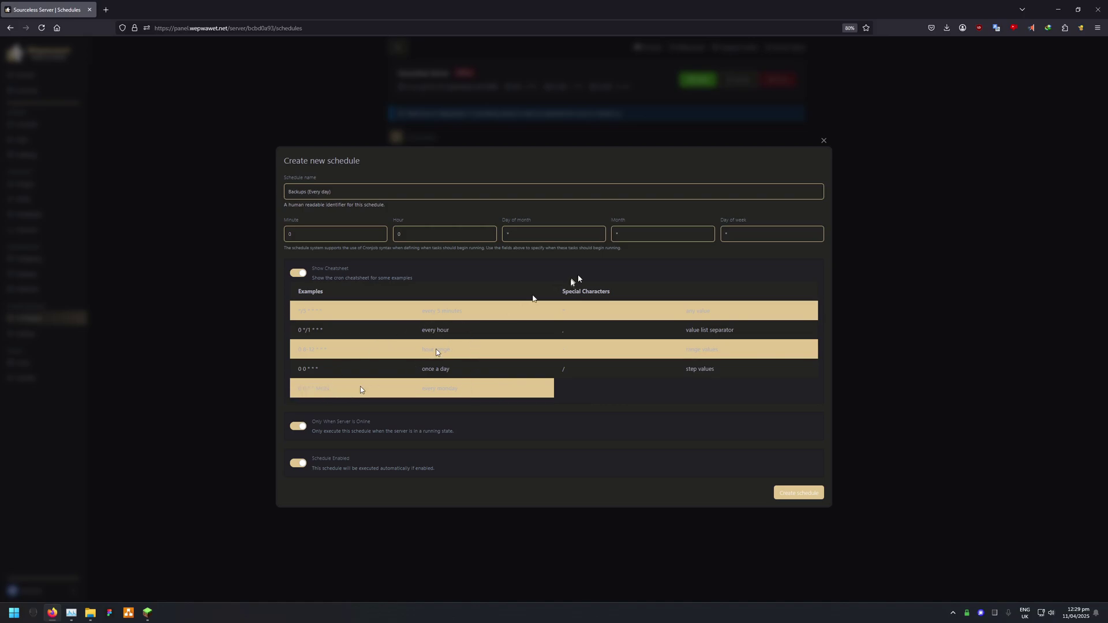
Switch the panel to a dark theme via the dark mode extension, and highlight the every-Monday example.
left_click(1065, 27)
left_click(1008, 70)
left_click(1010, 70)
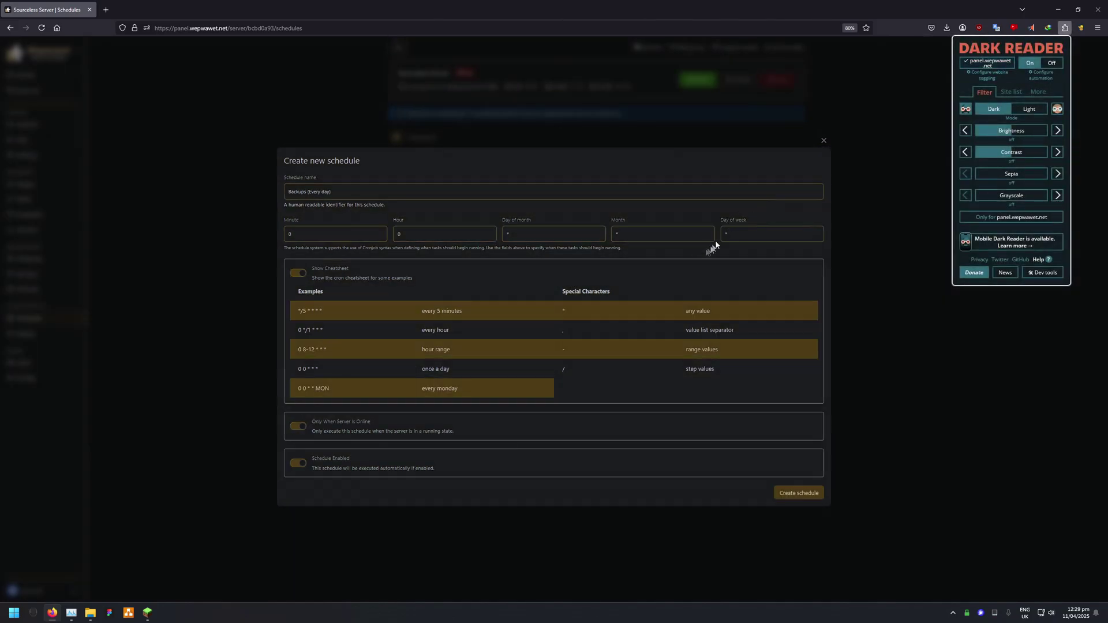
left_click(673, 260)
left_click_drag(344, 394, 290, 390)
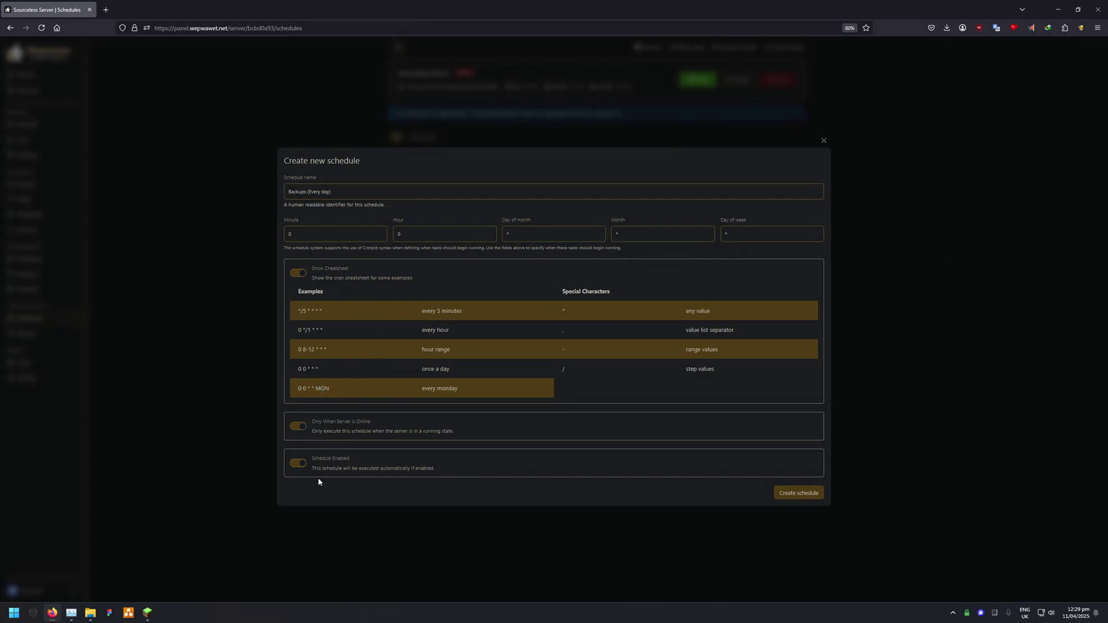
Keep 'Only When Server is Online' enabled, save the daily schedule, and view its details.
left_click_drag(382, 423, 296, 428)
left_click(344, 427)
left_click(299, 427)
left_click(811, 499)
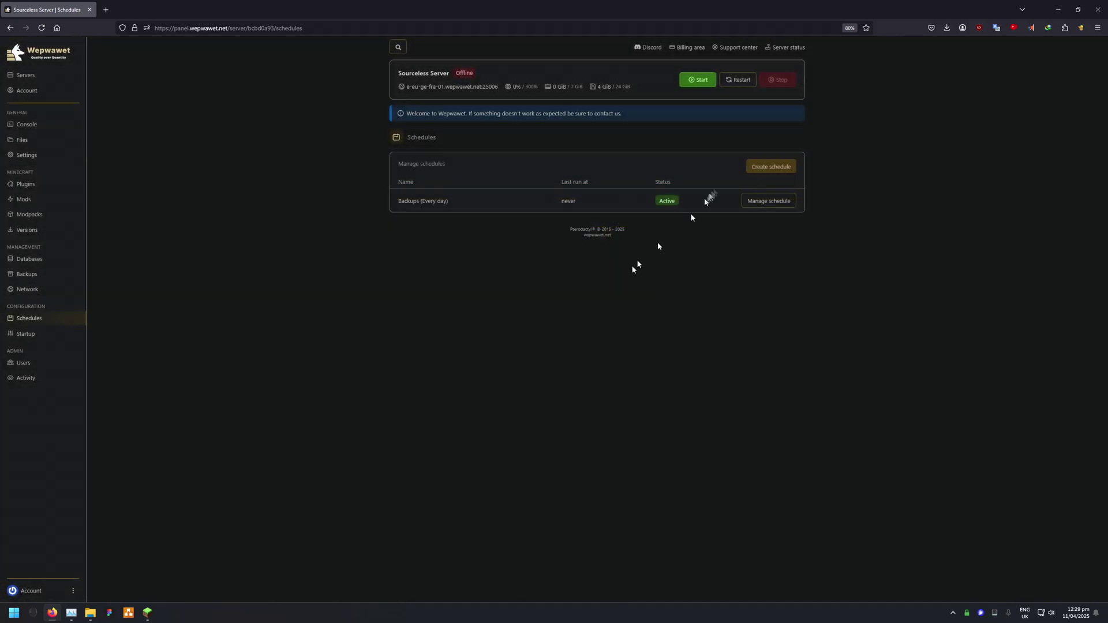
left_click(759, 202)
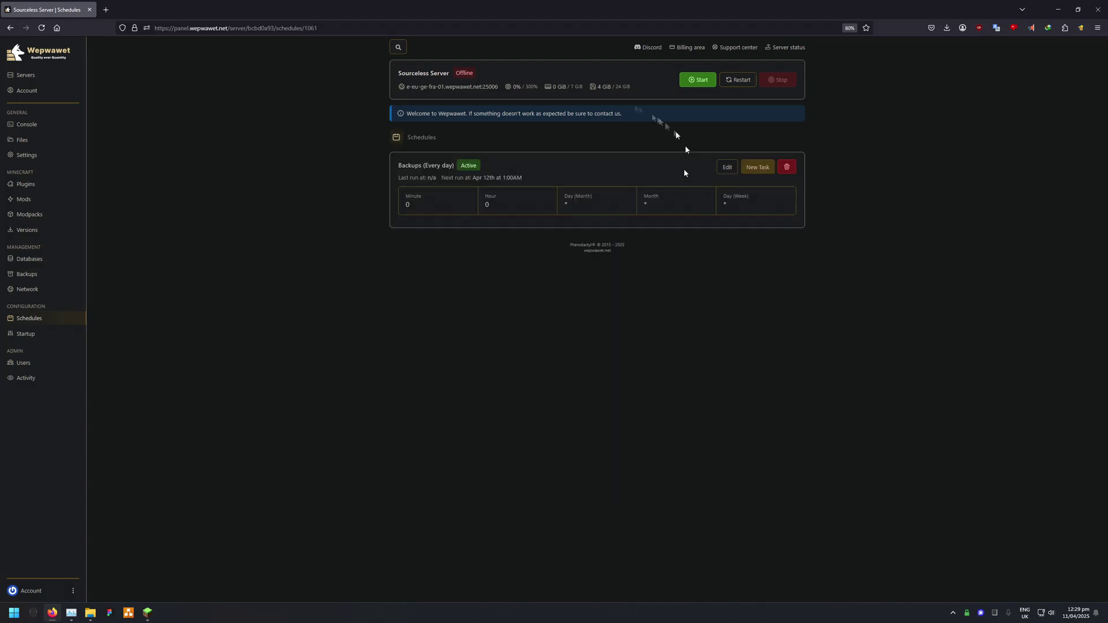
Add a Create backup task with no ignored files to the Backups (Every day) schedule.
left_click(758, 168)
left_click(383, 185)
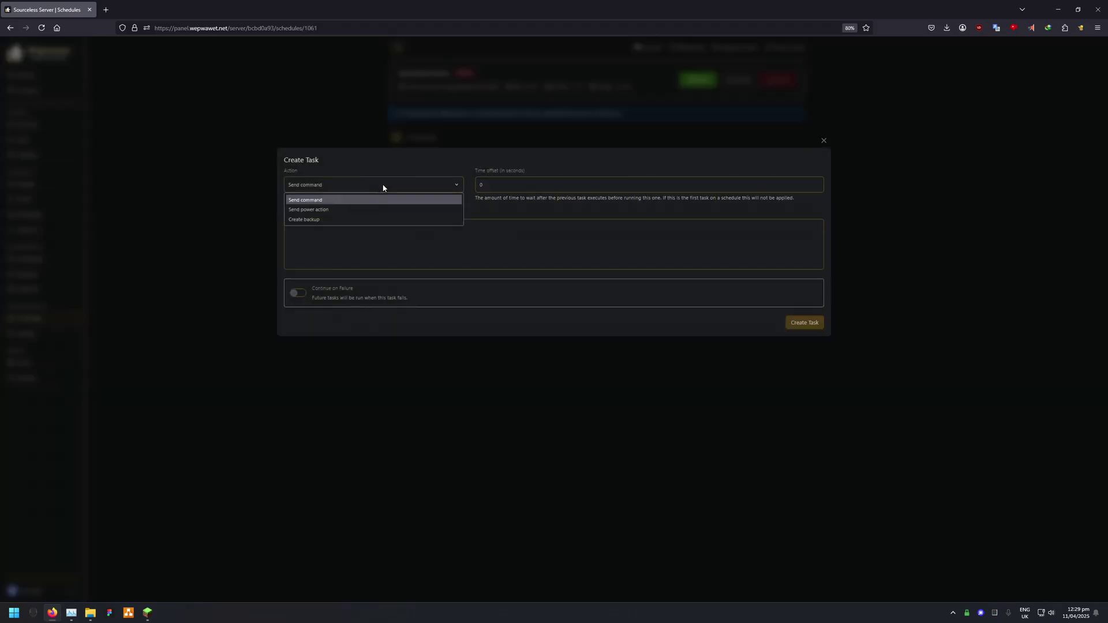
left_click(340, 213)
left_click(335, 227)
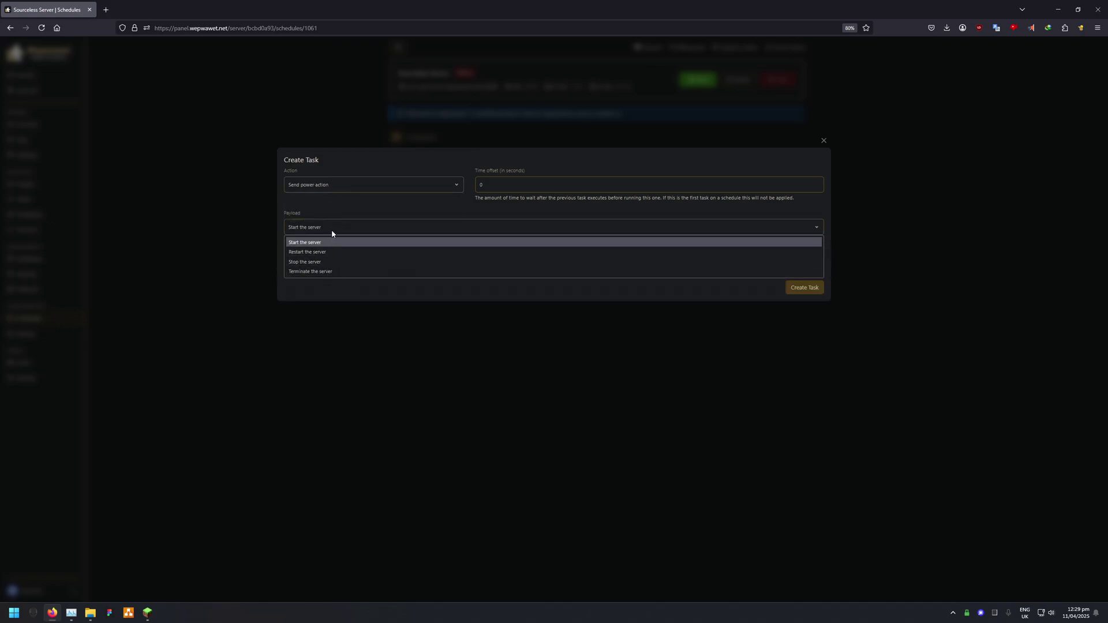
left_click(333, 227)
left_click(333, 227)
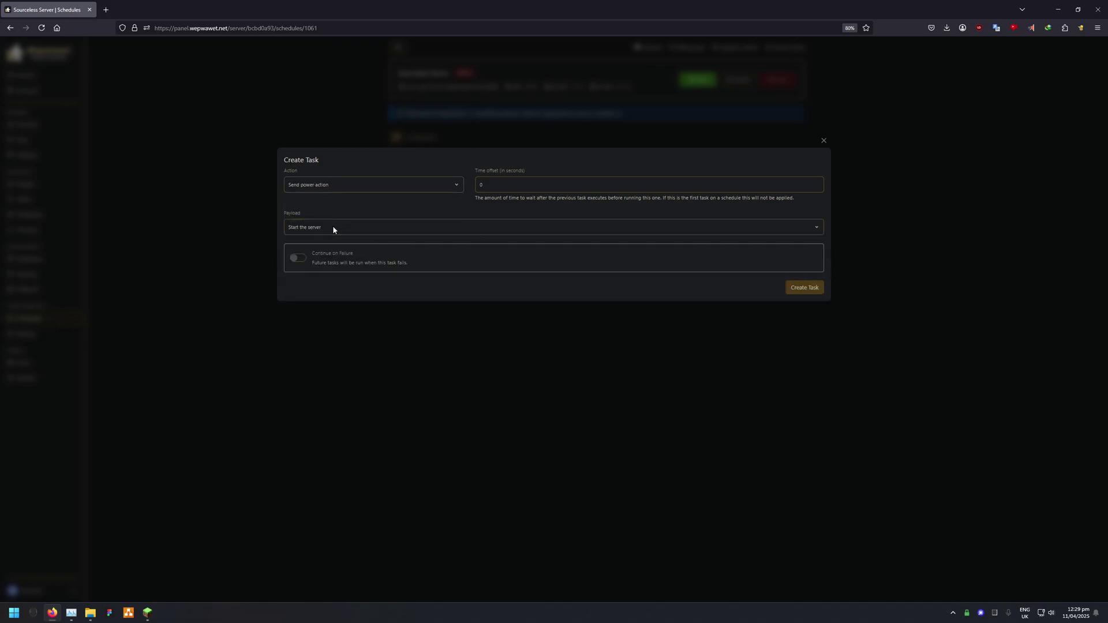
left_click(346, 187)
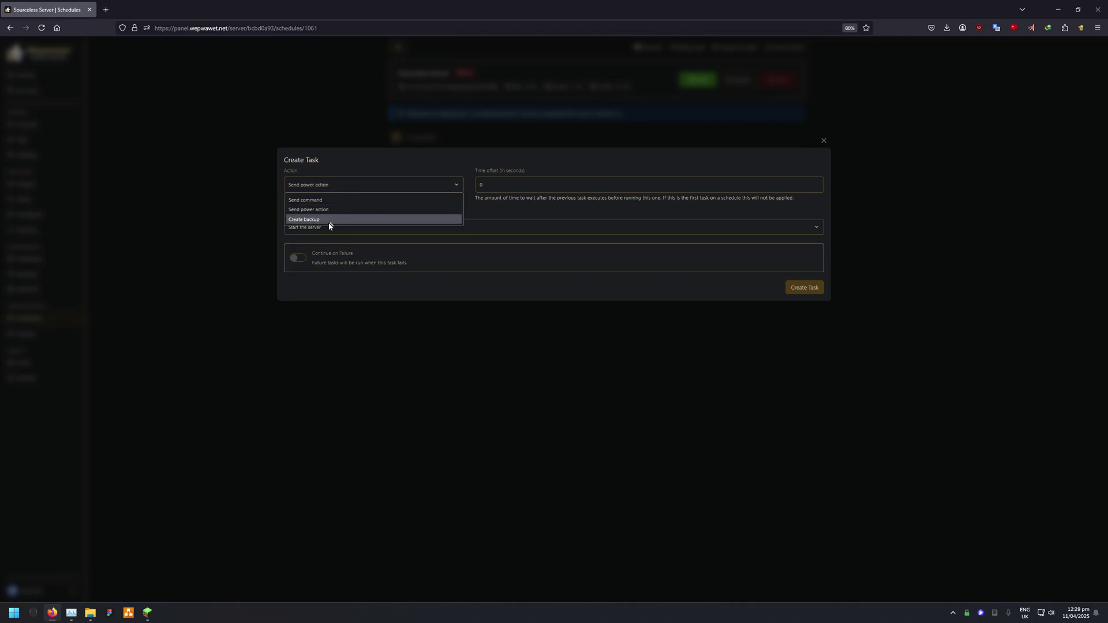
left_click(310, 220)
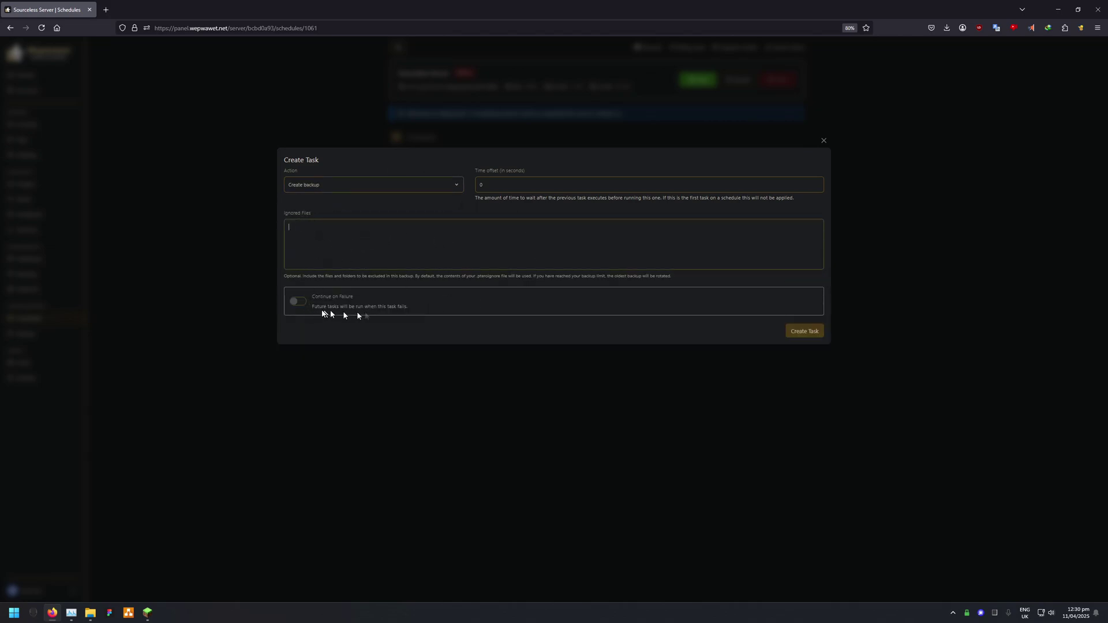
left_click(805, 332)
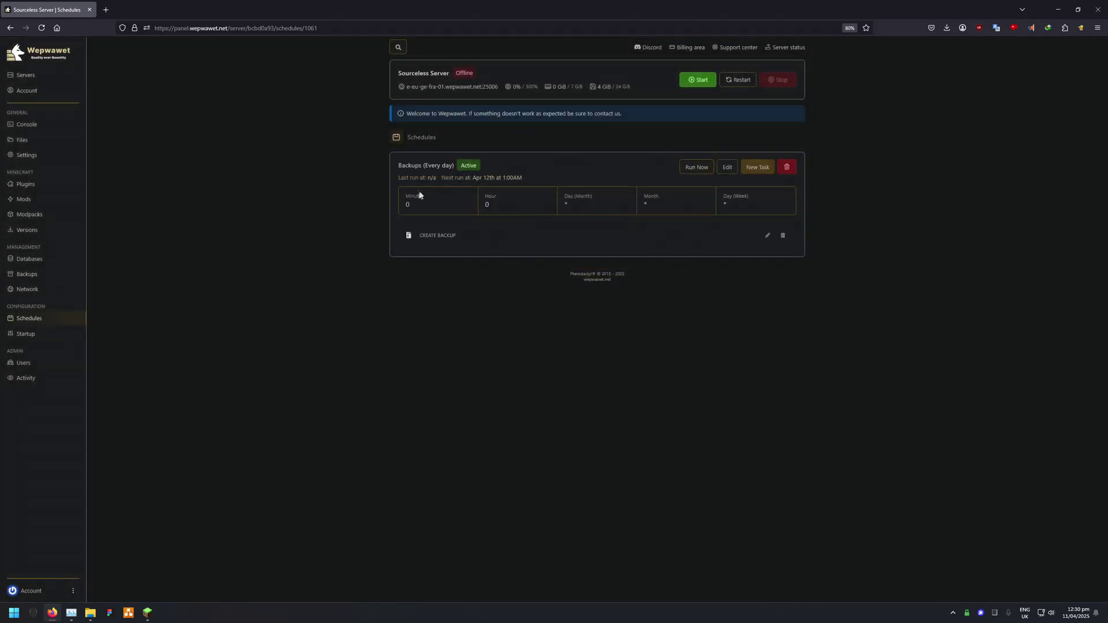
Return to the server's Backups page, still empty, after checking the schedule's next run date.
left_click_drag(525, 179, 474, 179)
left_click(516, 174)
mouse_move(1075, 616)
left_click(29, 274)
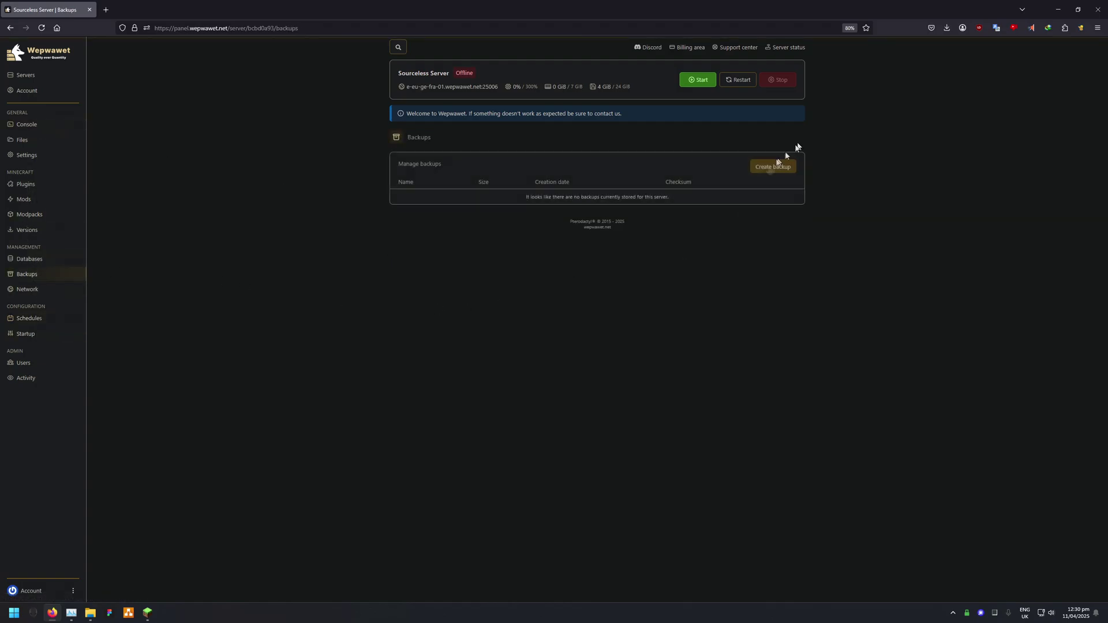
Create a manual backup named 'Current Point.' and reload to show its 2.51 GiB size.
left_click(773, 167)
type("Current Point")
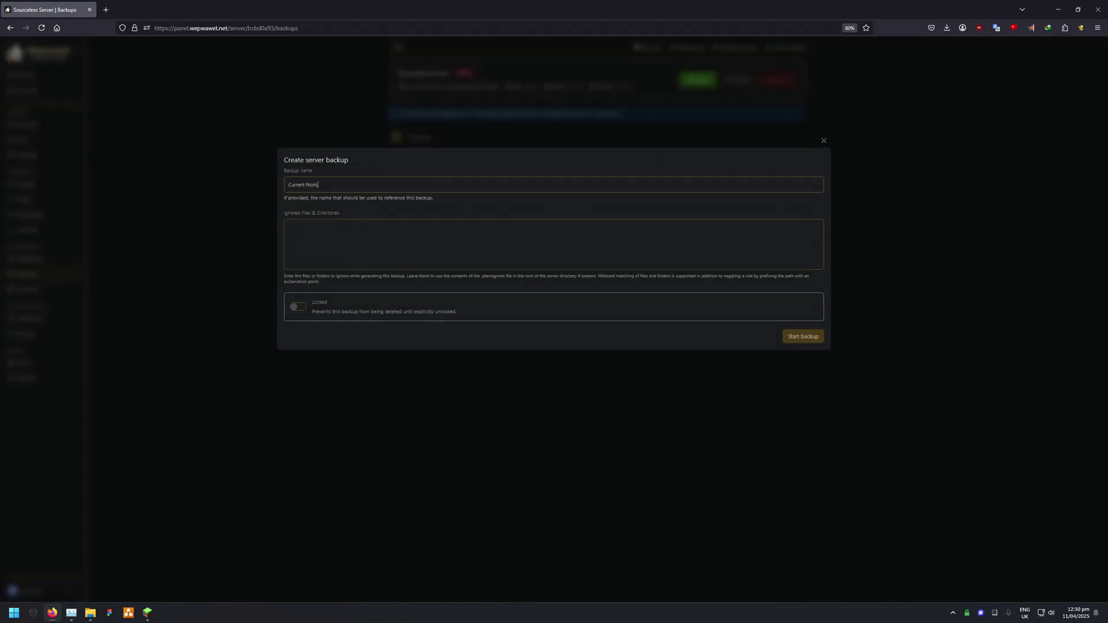
type(".")
left_click(804, 337)
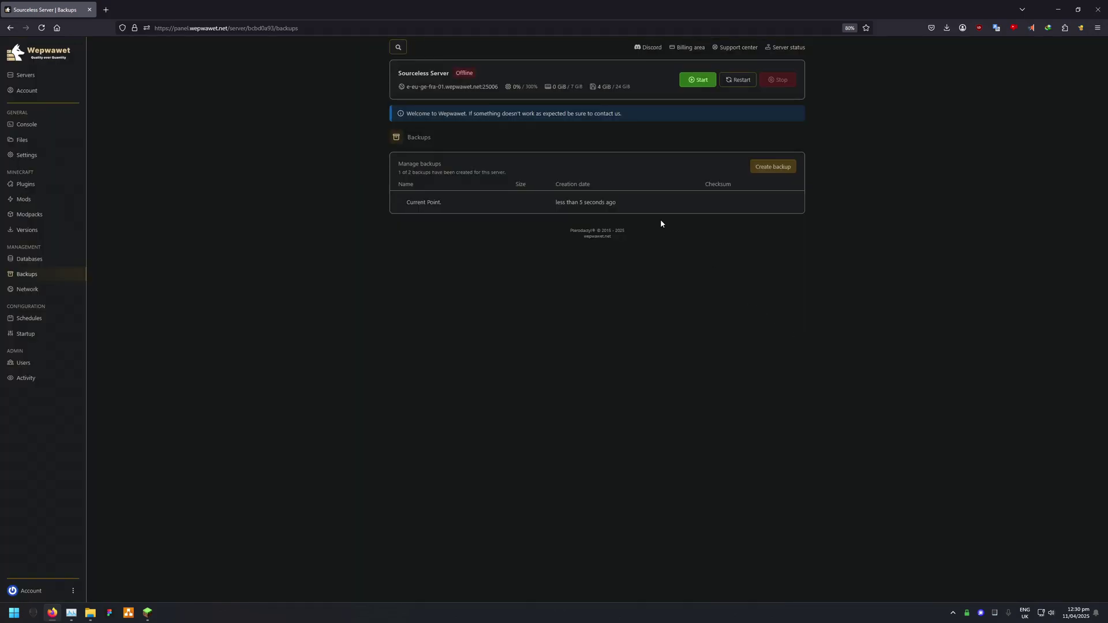
left_click(40, 27)
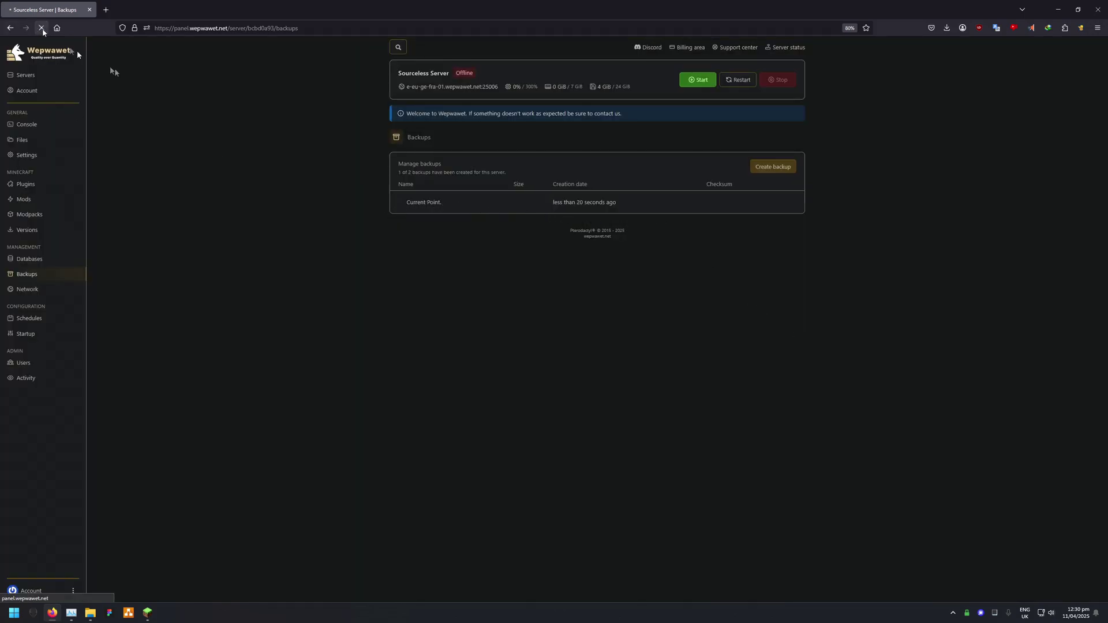
Lock the 'Current Point.' backup against deletion, then bring up the server console.
left_click(793, 202)
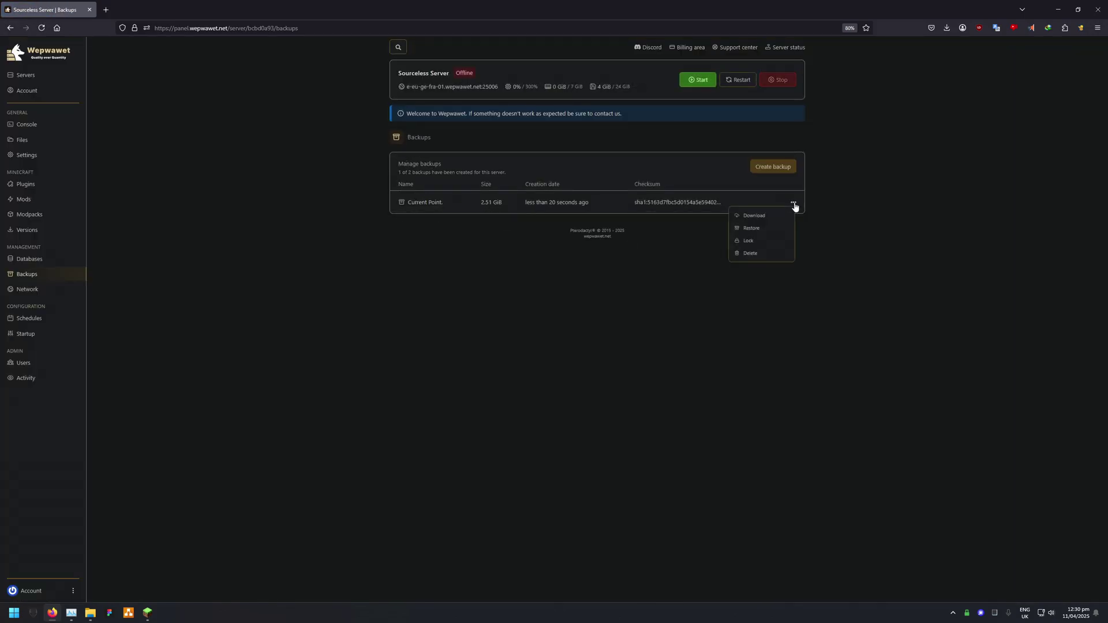
left_click(751, 241)
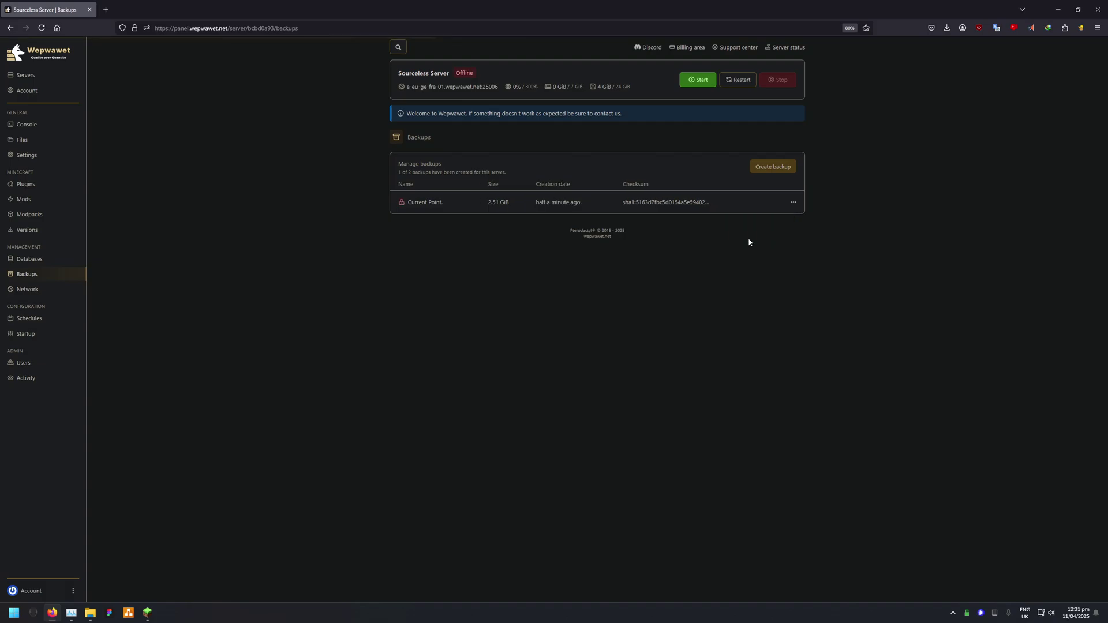
left_click(793, 202)
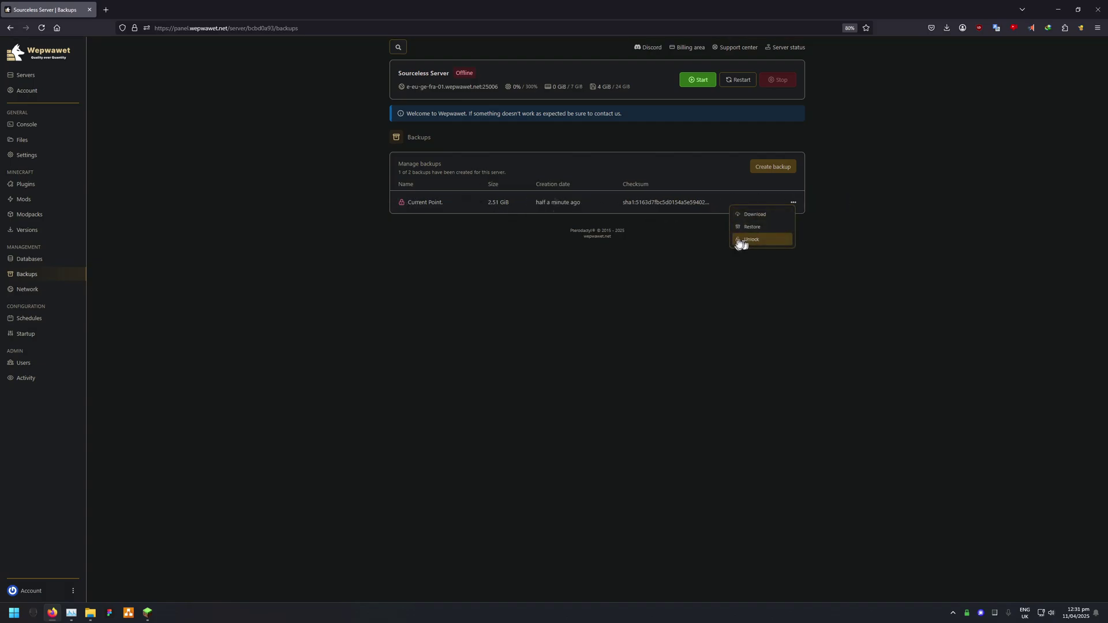
left_click(746, 240)
left_click(697, 80)
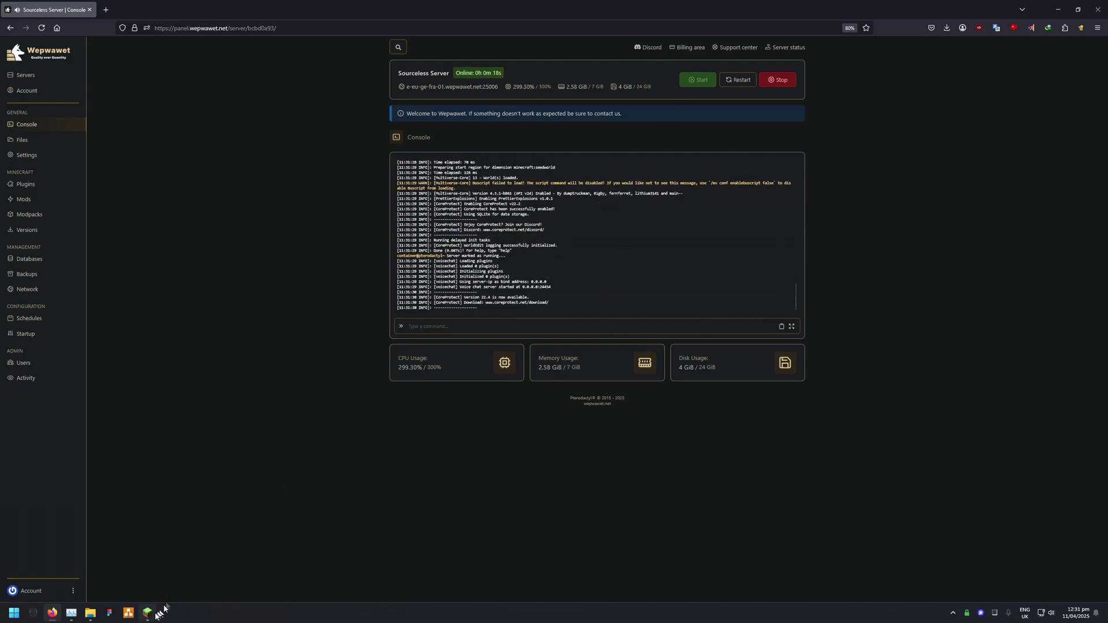
Switch to Minecraft and join the Wepwawet-hosted server from the multiplayer list.
left_click(148, 614)
left_click(416, 544)
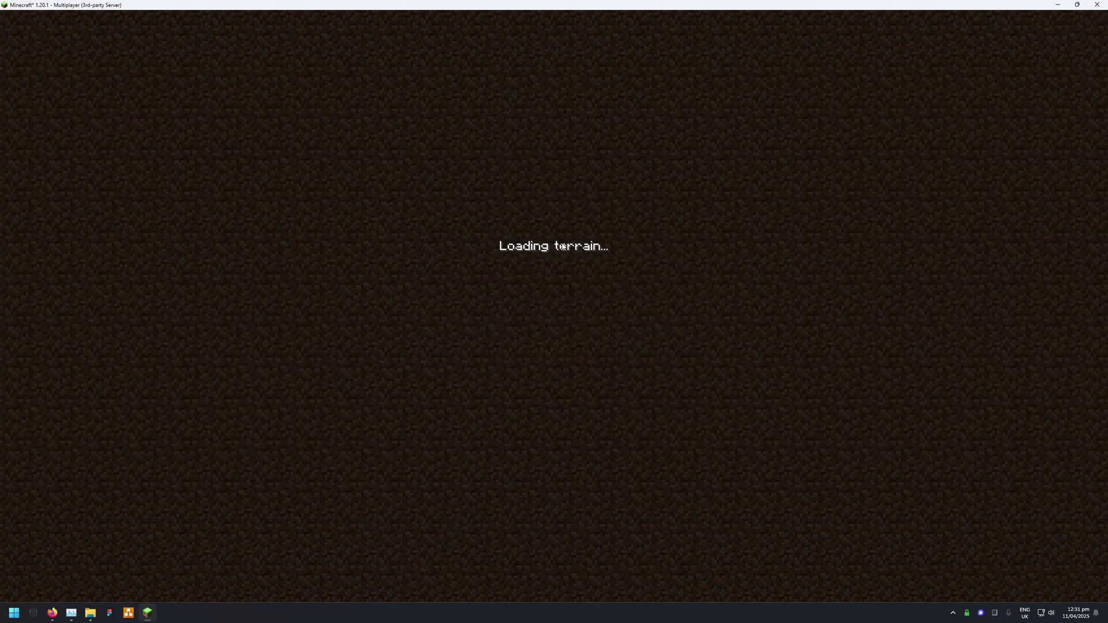